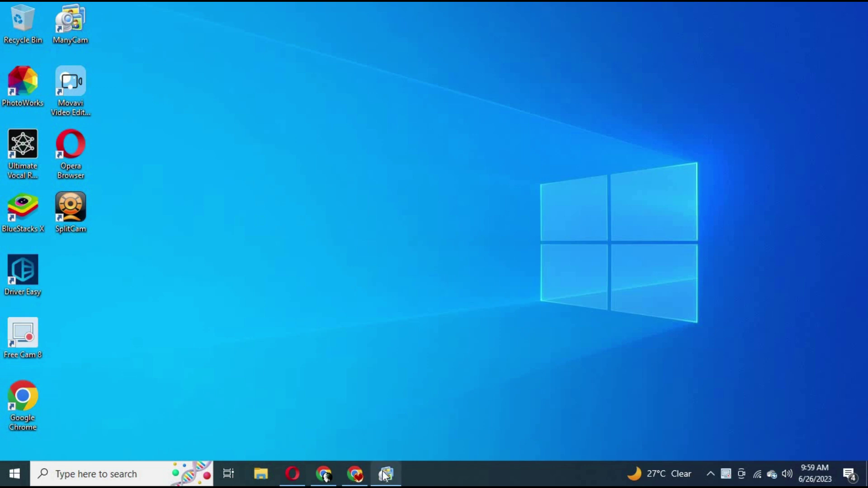
Step: Bring up ManyCam, view its About box showing version 4.0.52, and close it
click(385, 473)
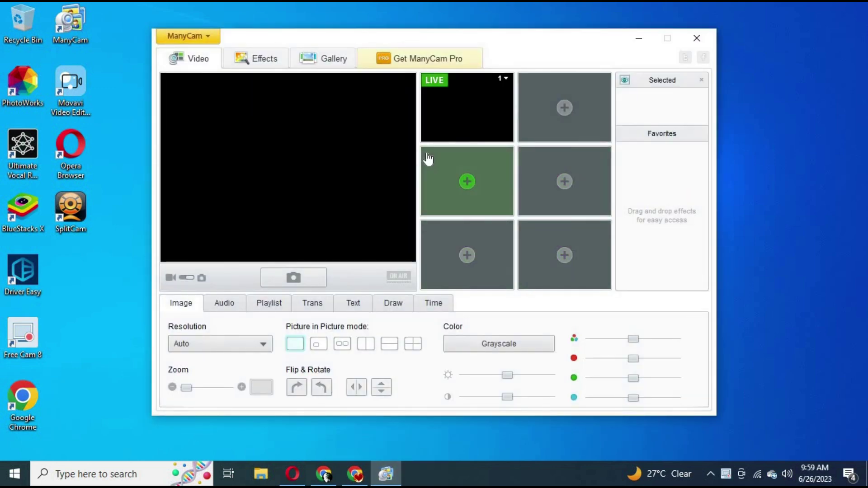
click(206, 42)
click(201, 154)
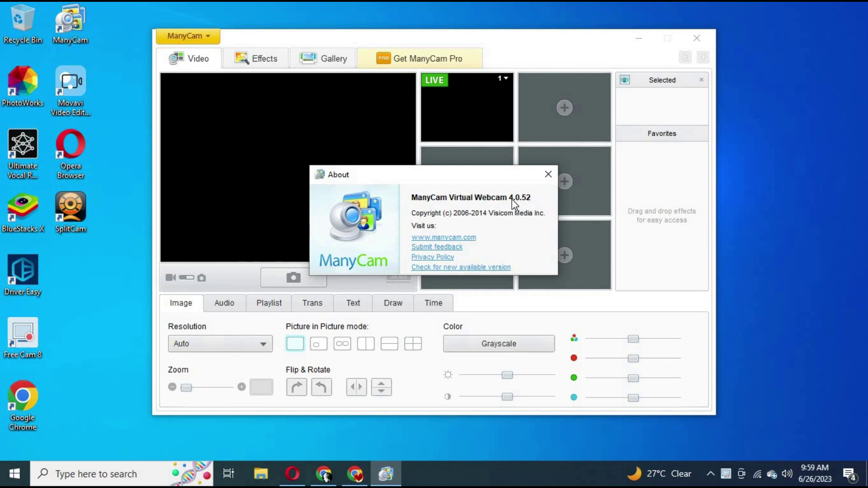
click(552, 178)
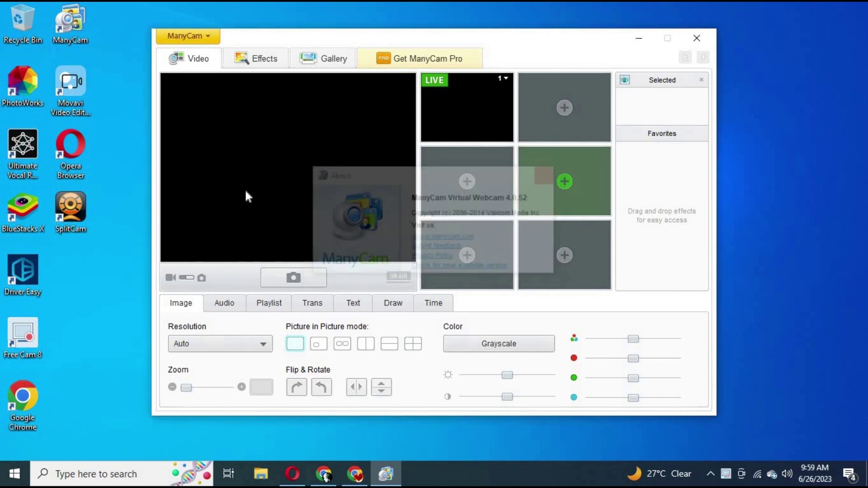
Step: Add System sound as an audio input and open the LIVE tile's source menu
click(224, 307)
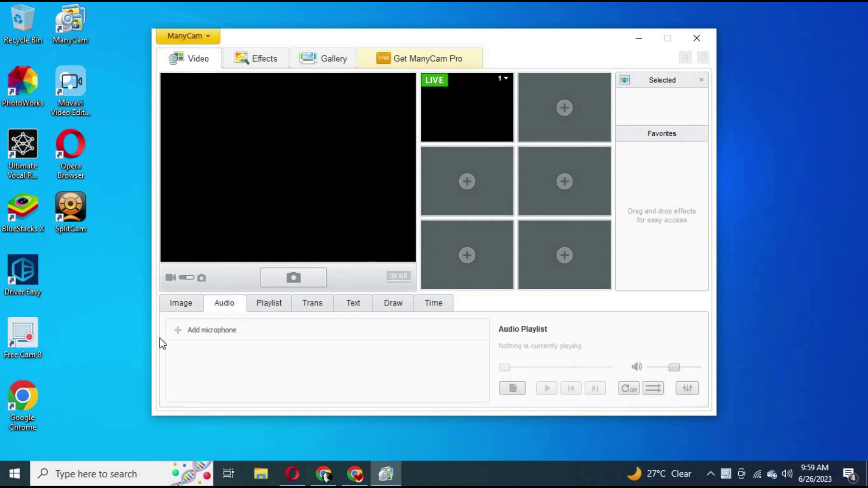
click(205, 332)
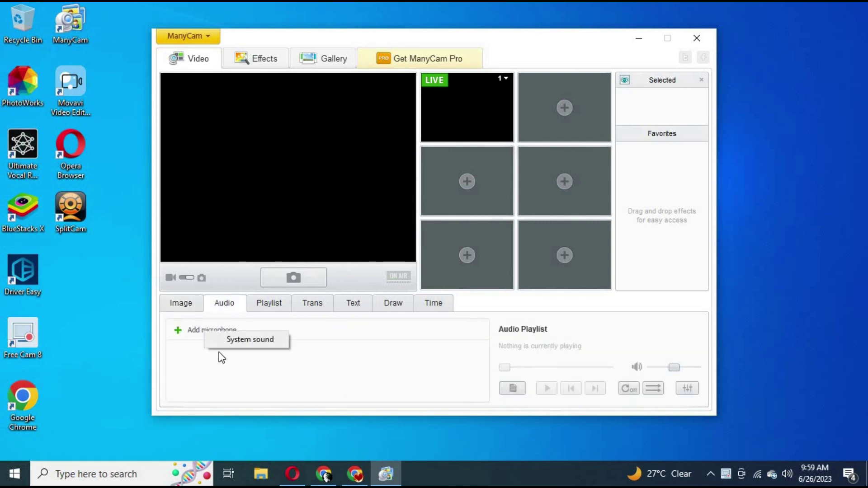
click(248, 343)
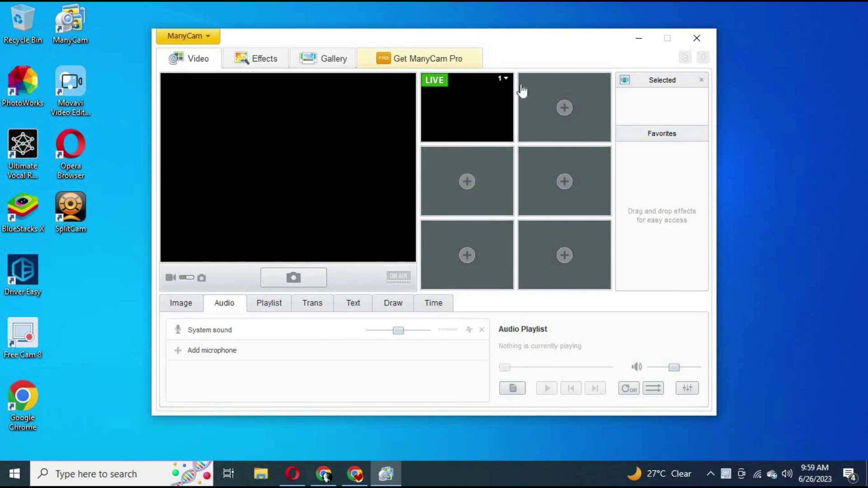
click(504, 84)
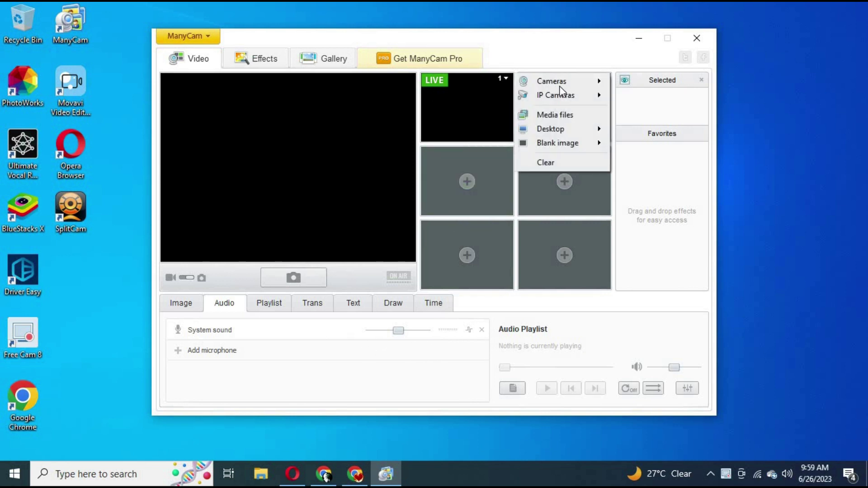
click(564, 112)
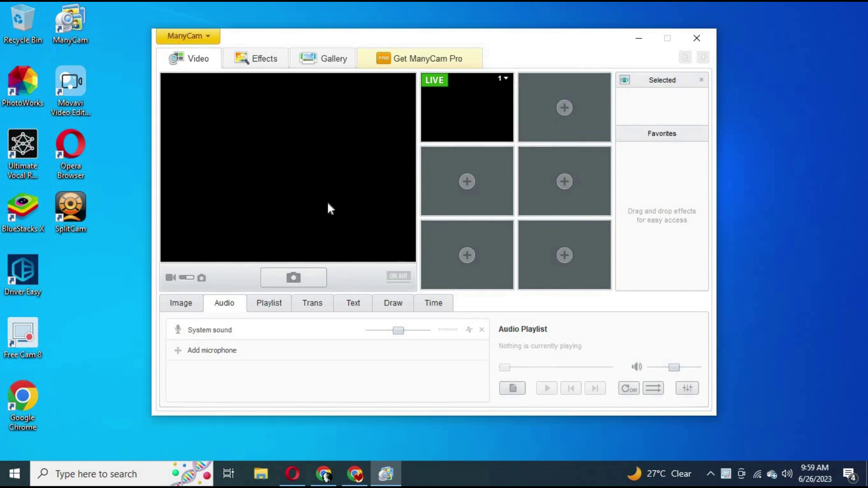
Step: Stop the playlist media file at its start and switch to the Instagram chat in Chrome
click(269, 308)
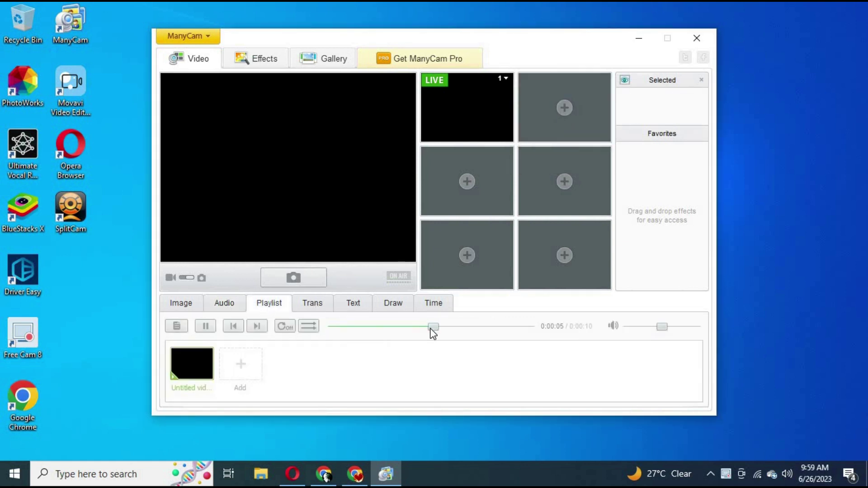
click(205, 326)
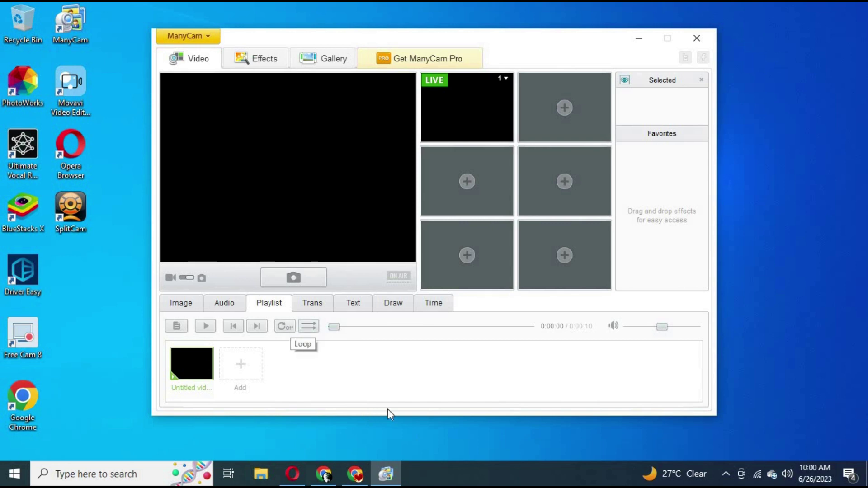
click(358, 475)
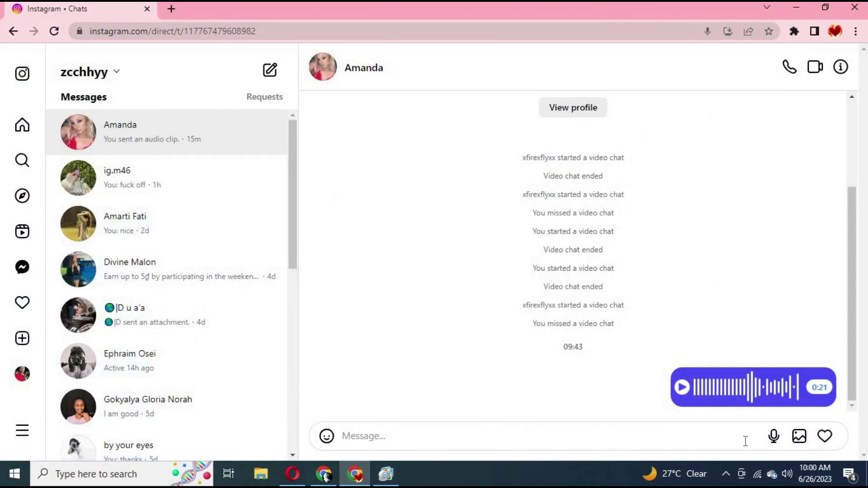
Step: Start an Instagram voice message and play the ManyCam playlist file from the start
click(385, 474)
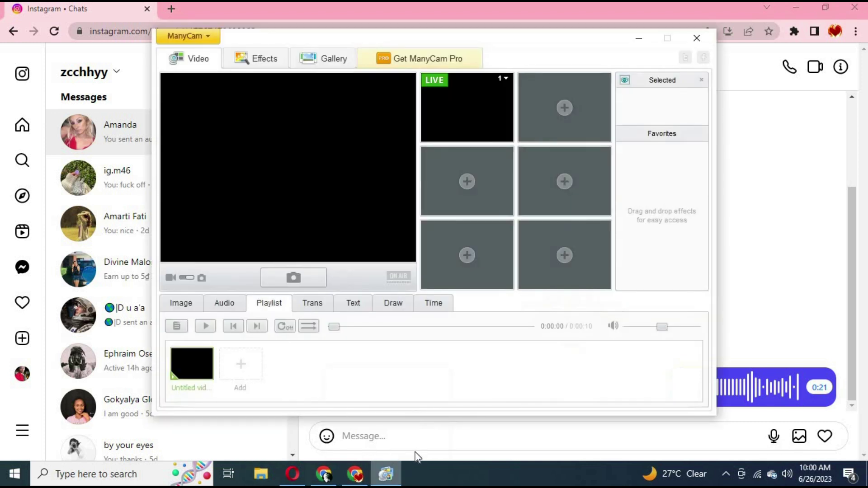
click(773, 438)
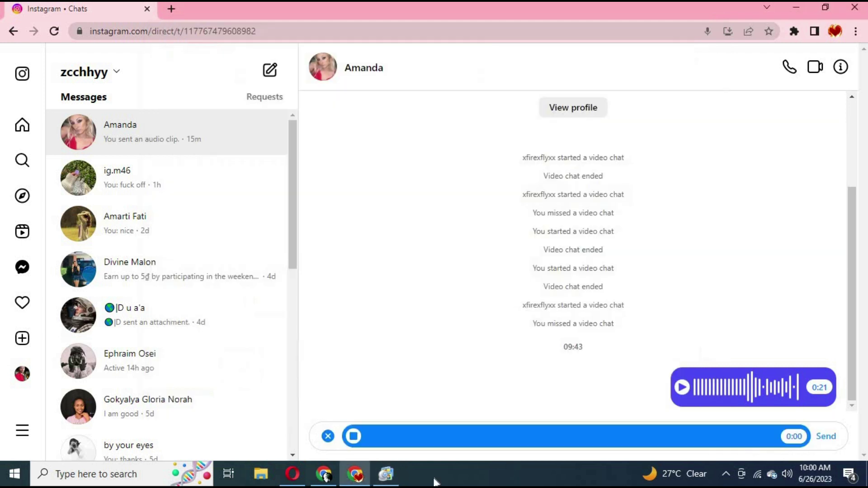
click(385, 474)
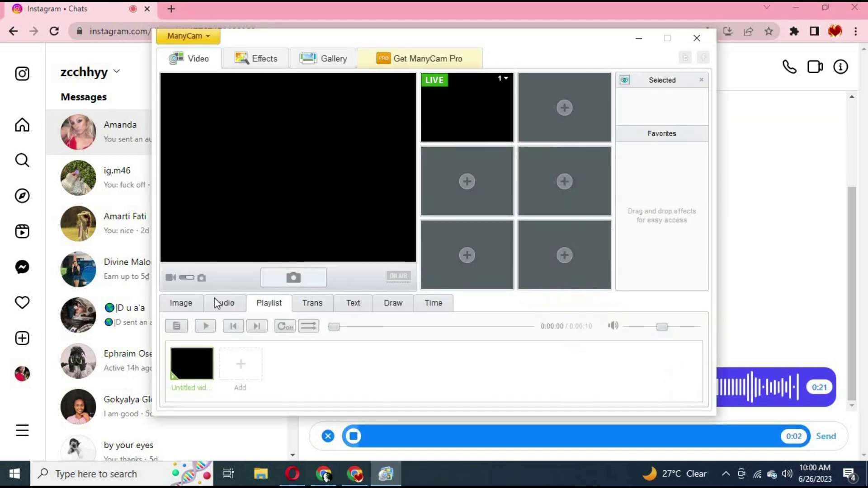
click(206, 327)
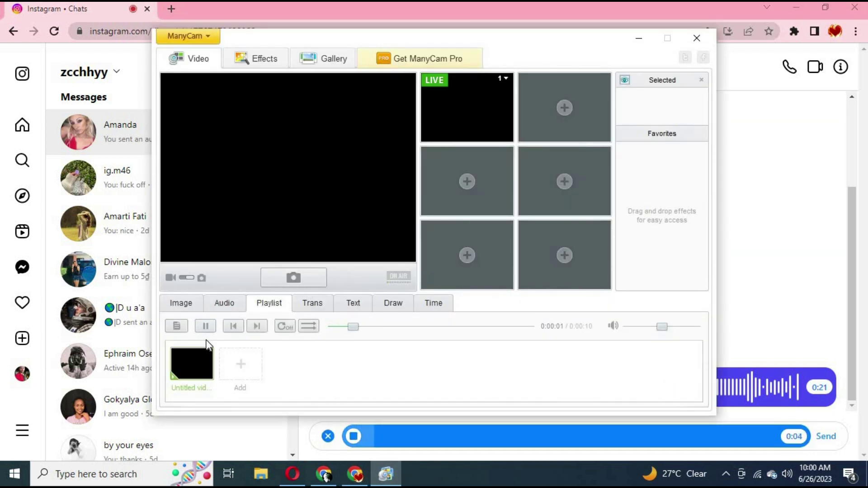